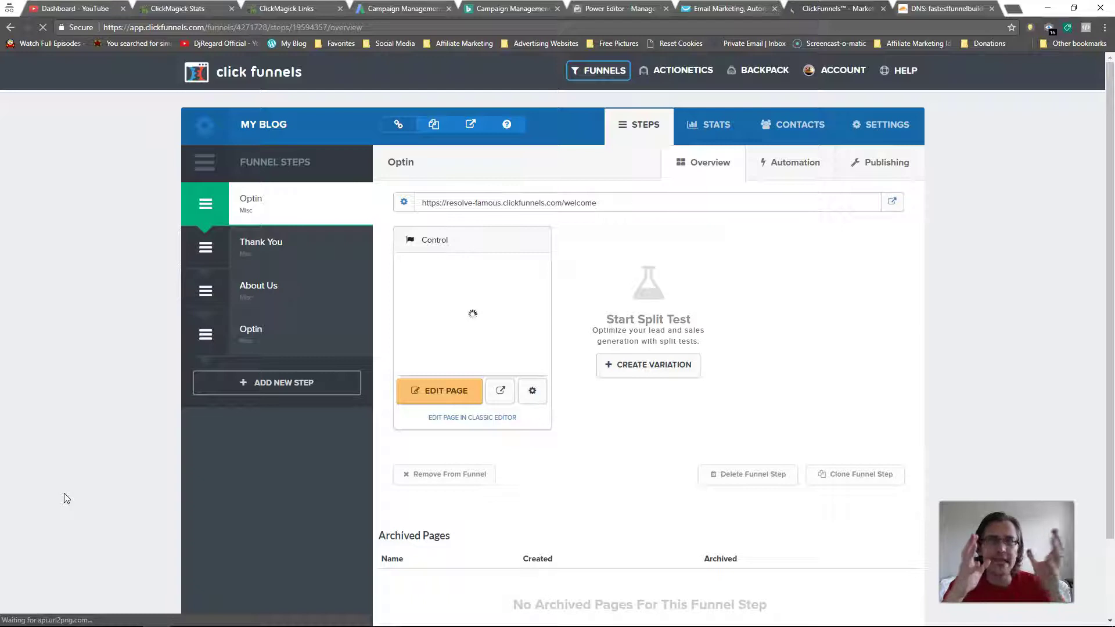
Highlight the resolve-famous subdomain portion of the funnel URL
left_click_drag(444, 203, 561, 200)
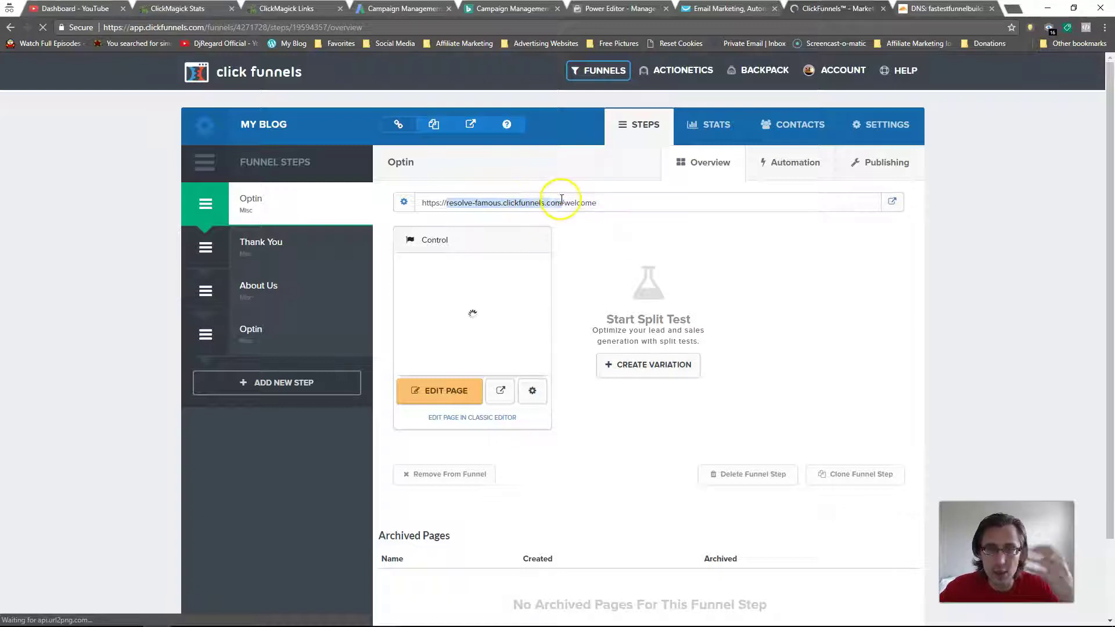
left_click_drag(446, 202, 503, 203)
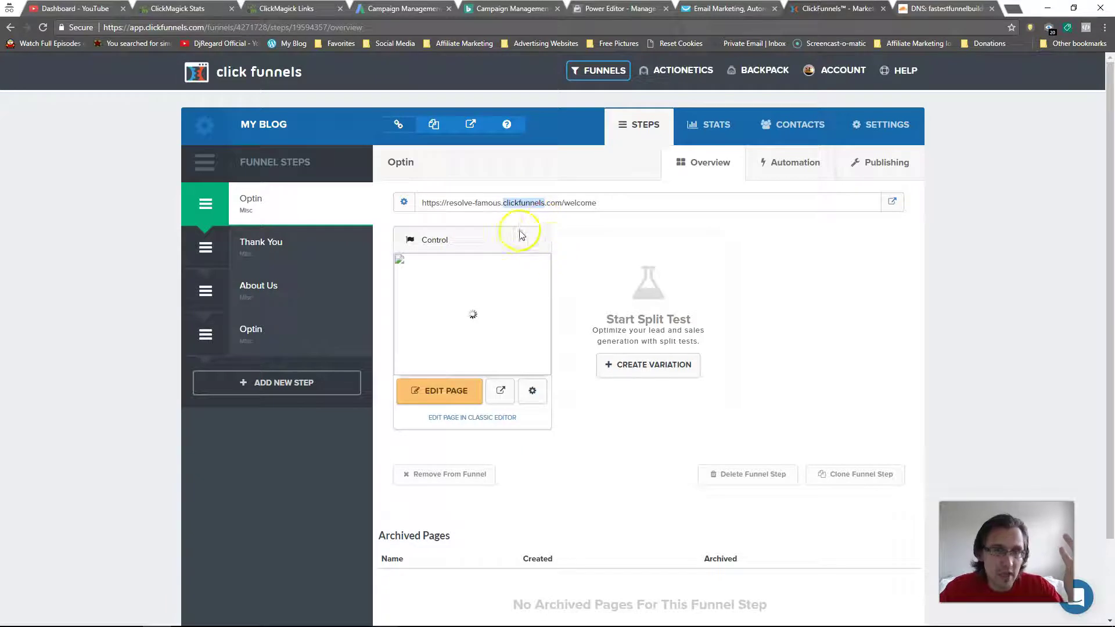
left_click_drag(501, 202, 441, 199)
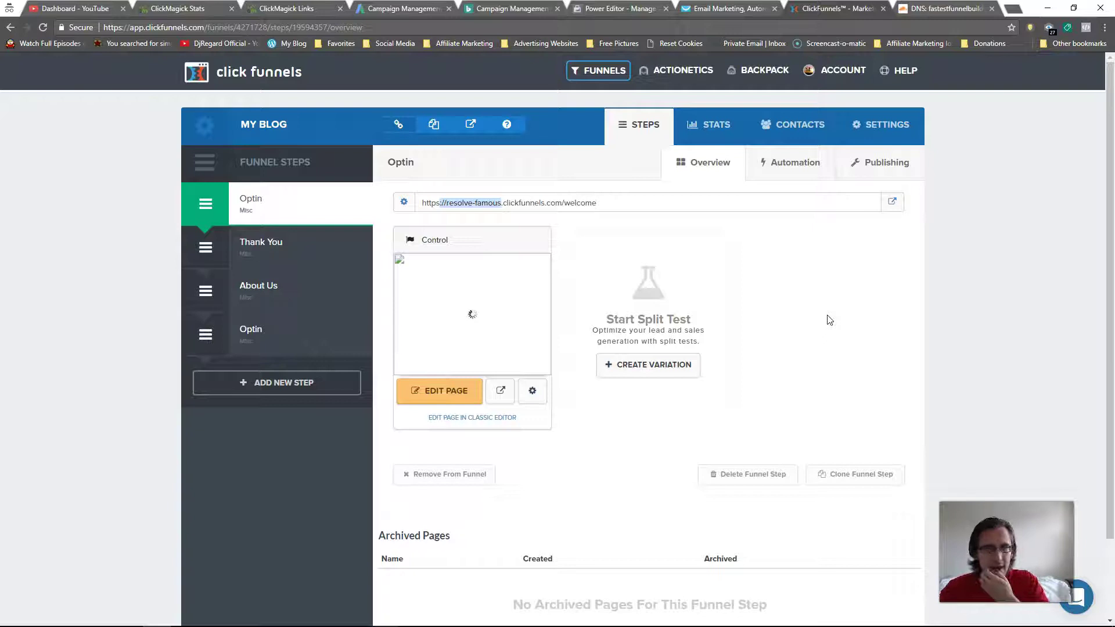
left_click(860, 198)
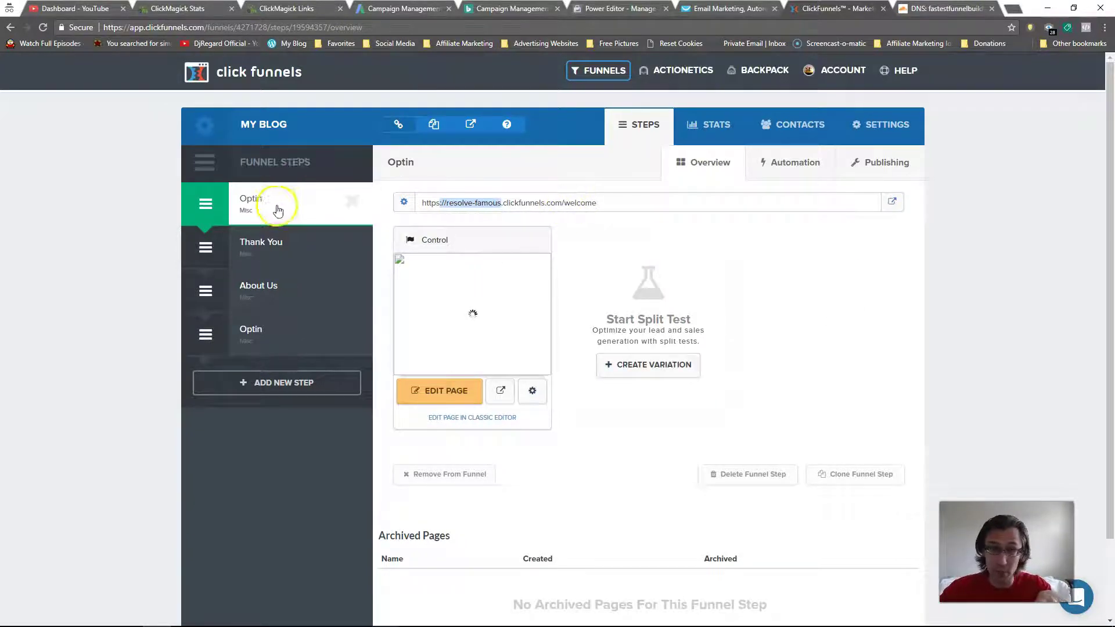
In Cloudflare DNS, add a CNAME record 'blog' targeting target.clickfunnels.com
left_click(953, 11)
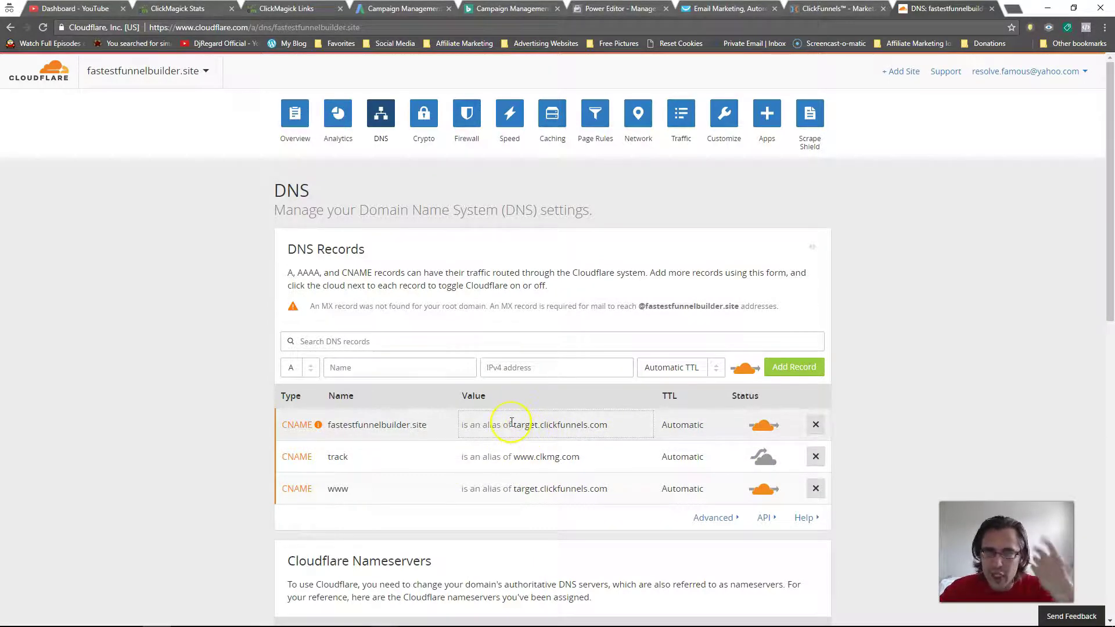
left_click(312, 375)
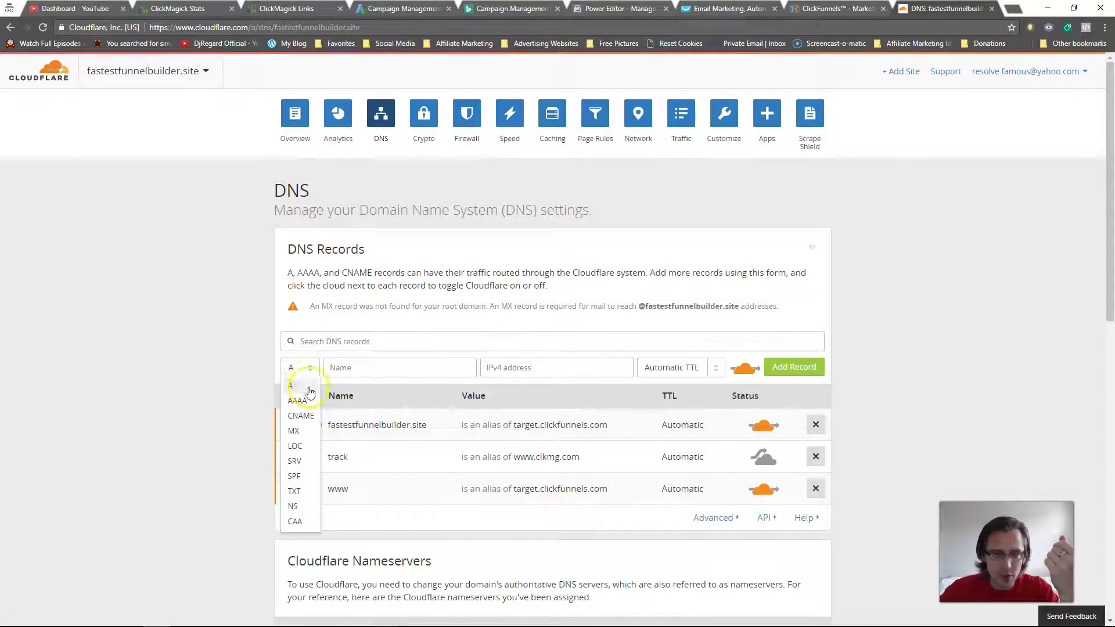
left_click(301, 415)
type("blog")
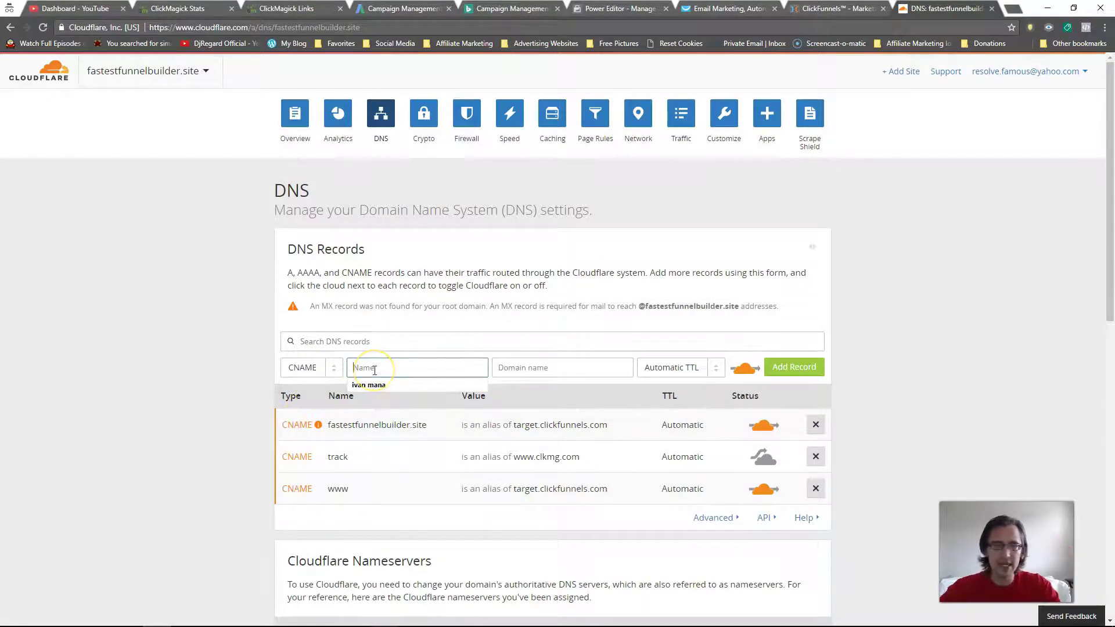
key("Tab")
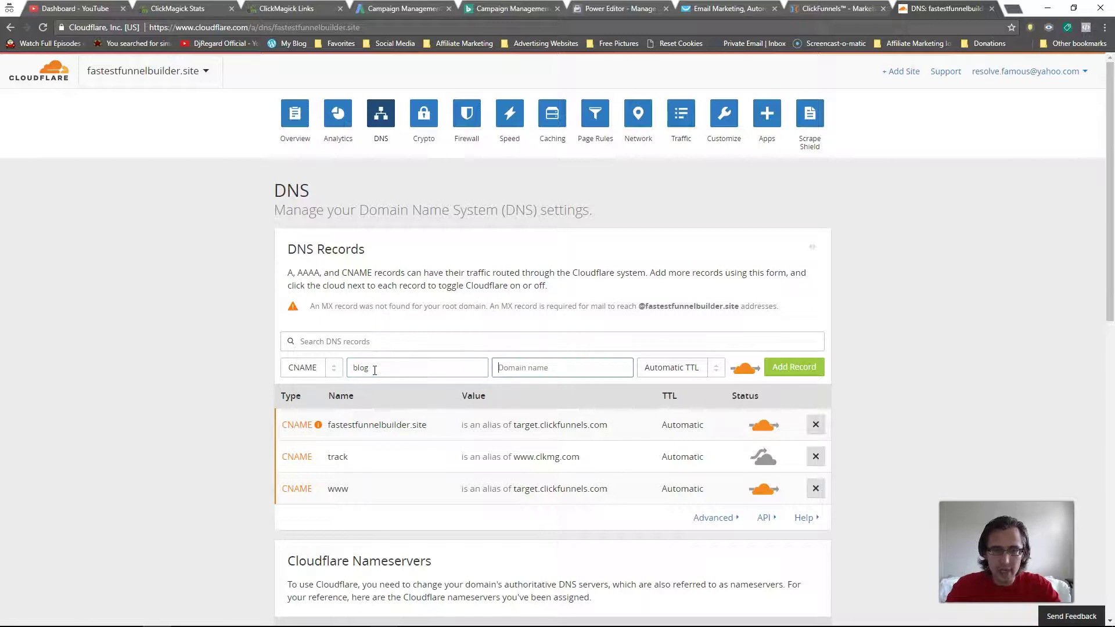
type("target.clickfunnels.com")
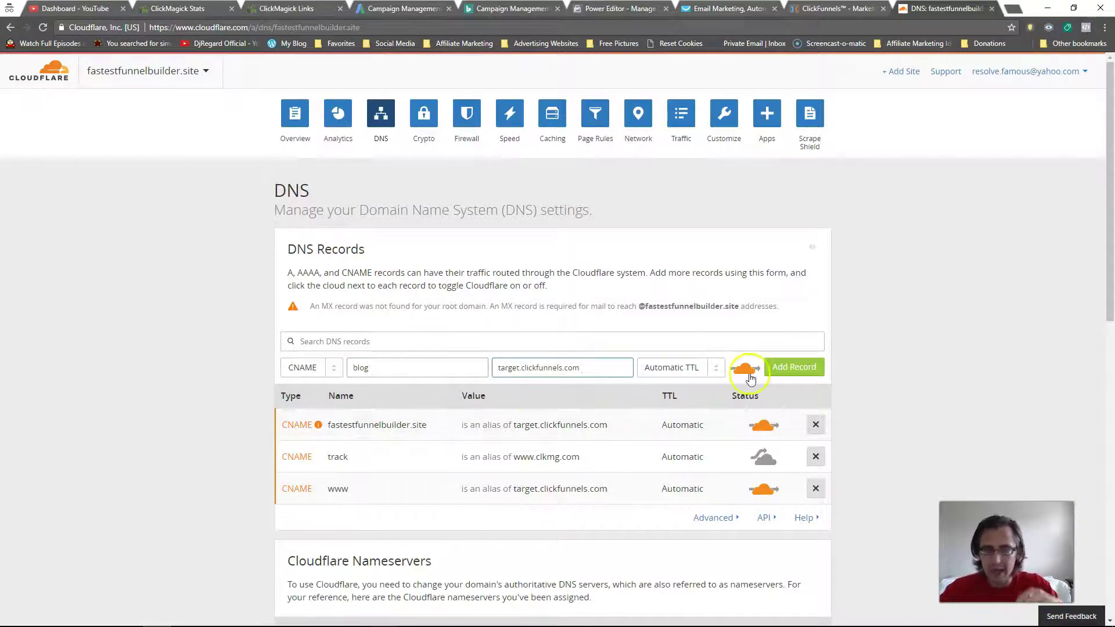
left_click(815, 365)
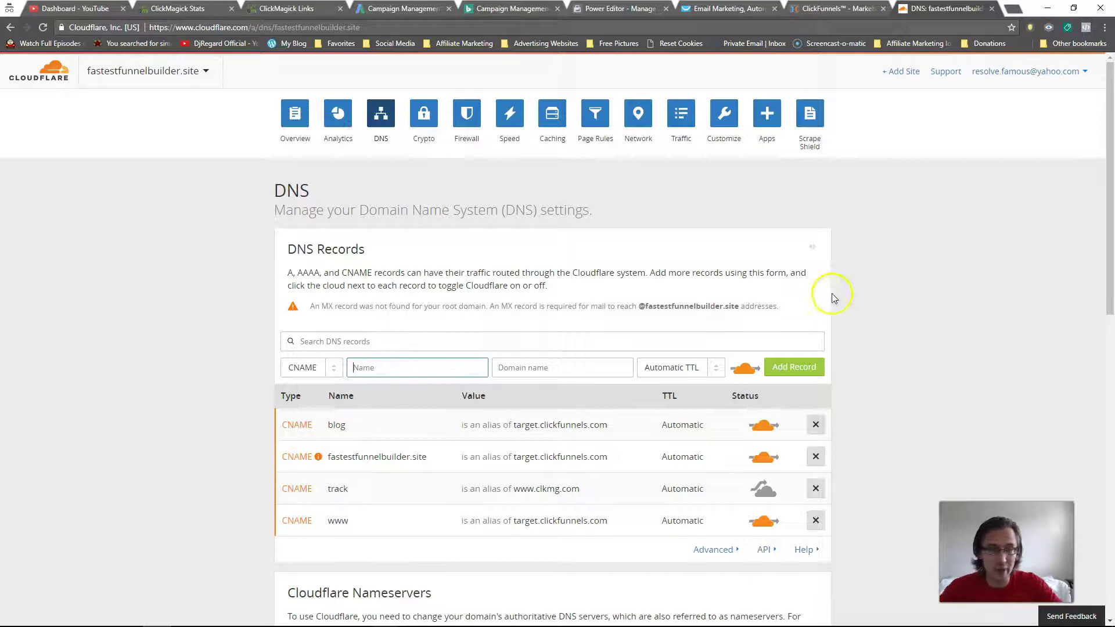
Start a manual existing-domain setup for blog.fastestfunnelbuilder.site in ClickFunnels custom domains
left_click(824, 8)
left_click(836, 70)
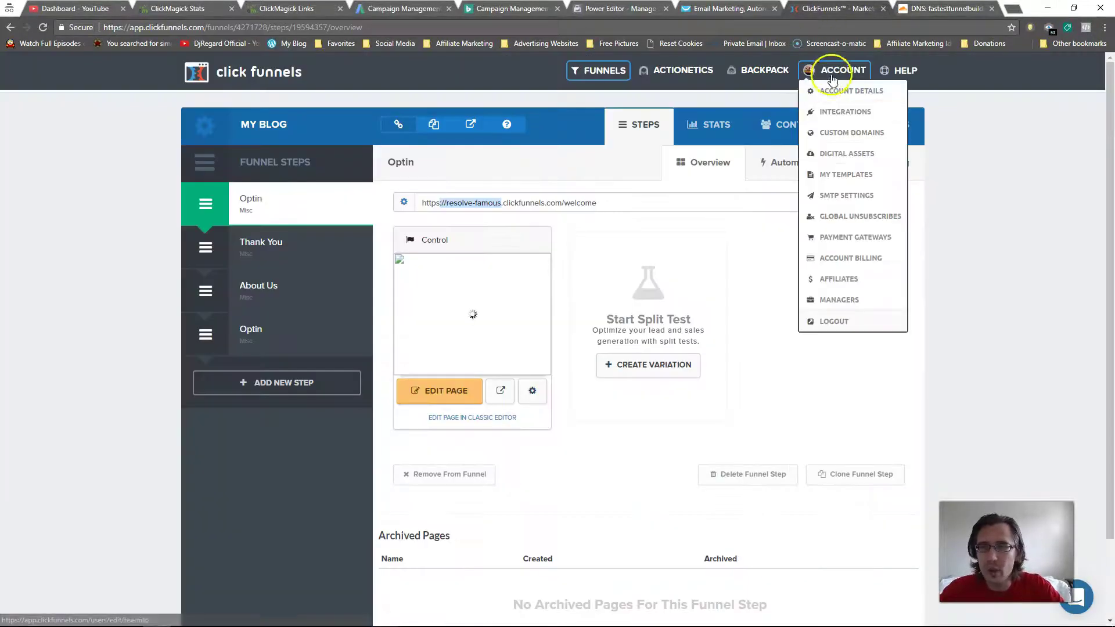
left_click(862, 135)
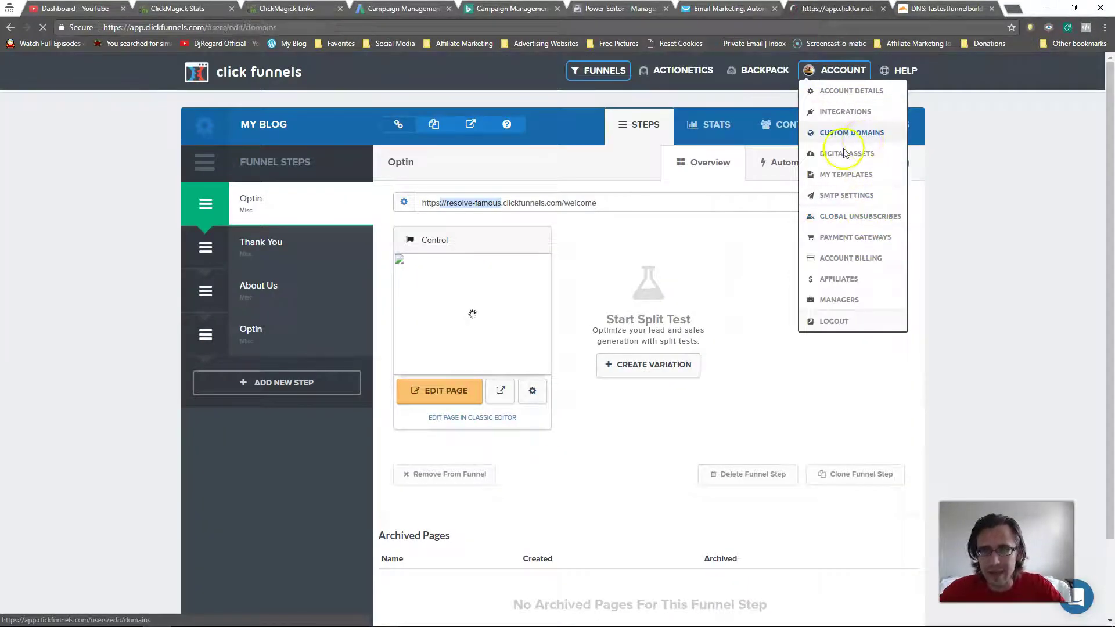
left_click(868, 178)
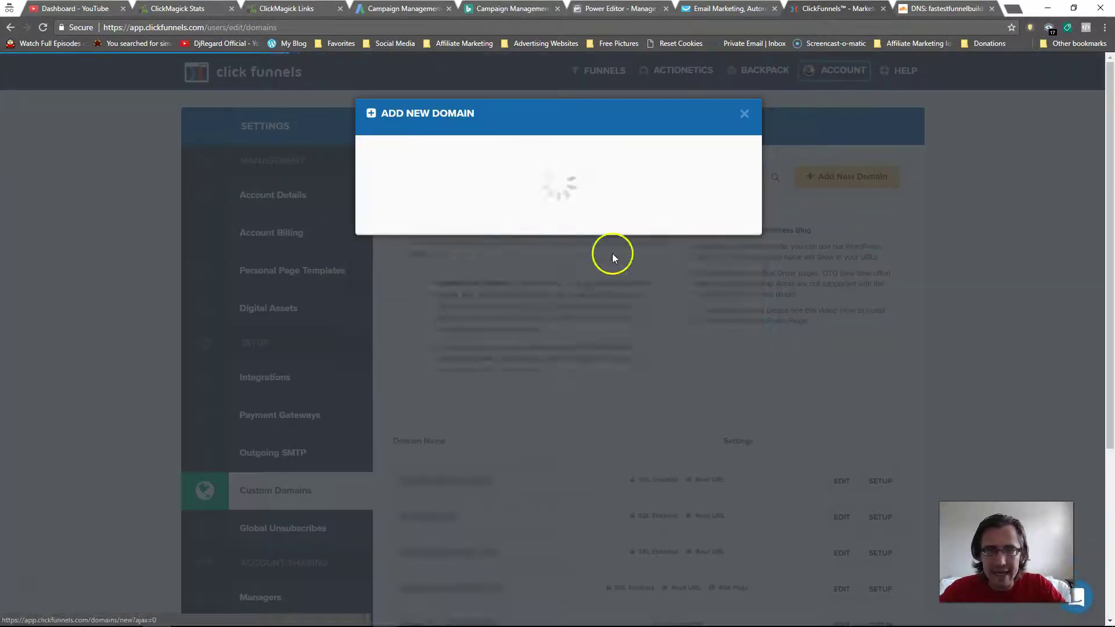
left_click(437, 322)
left_click(648, 383)
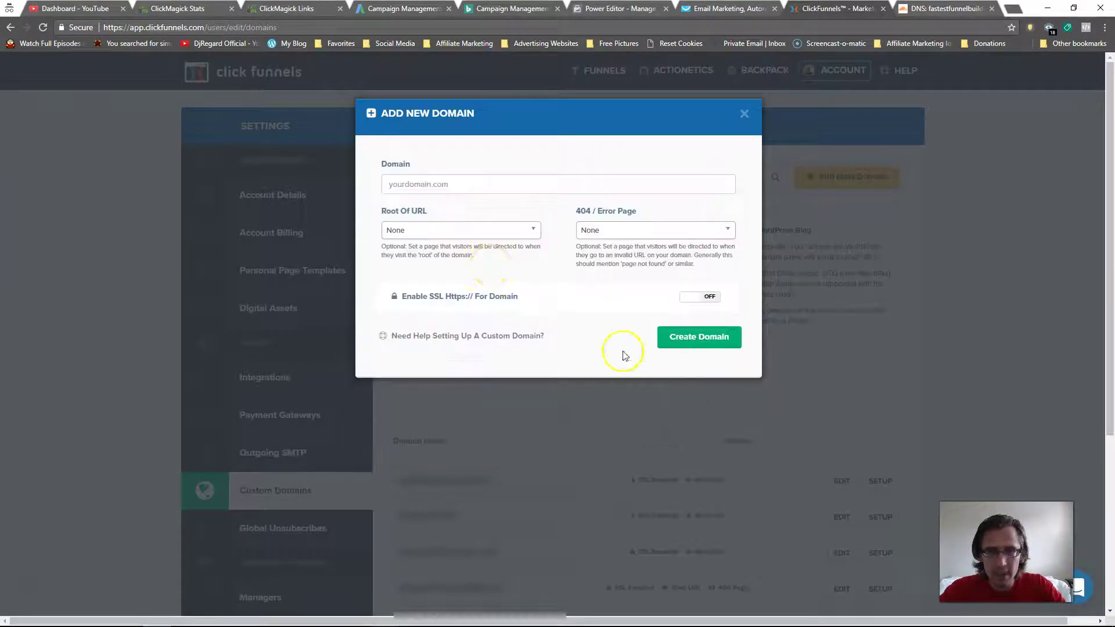
left_click(428, 182)
type("blog.")
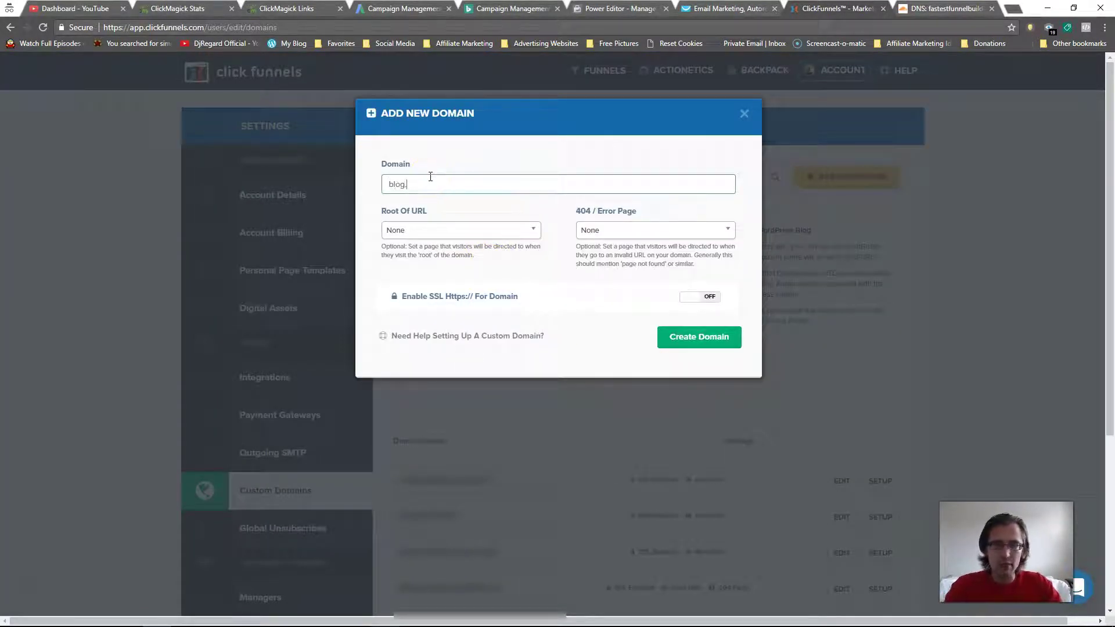
type("fastest")
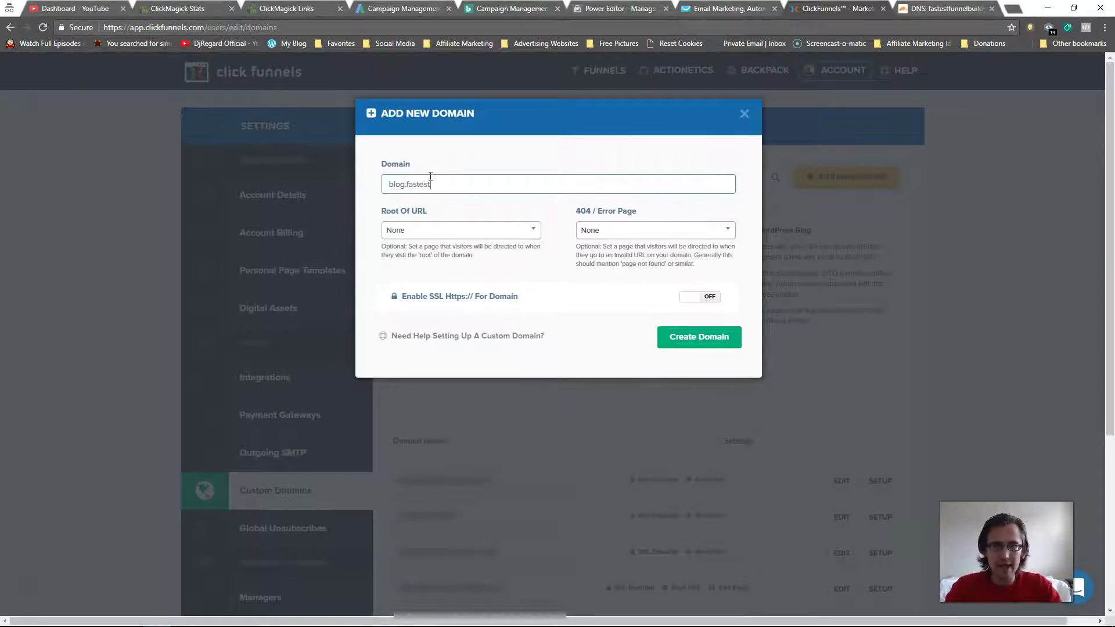
type("funnelbuilder.site")
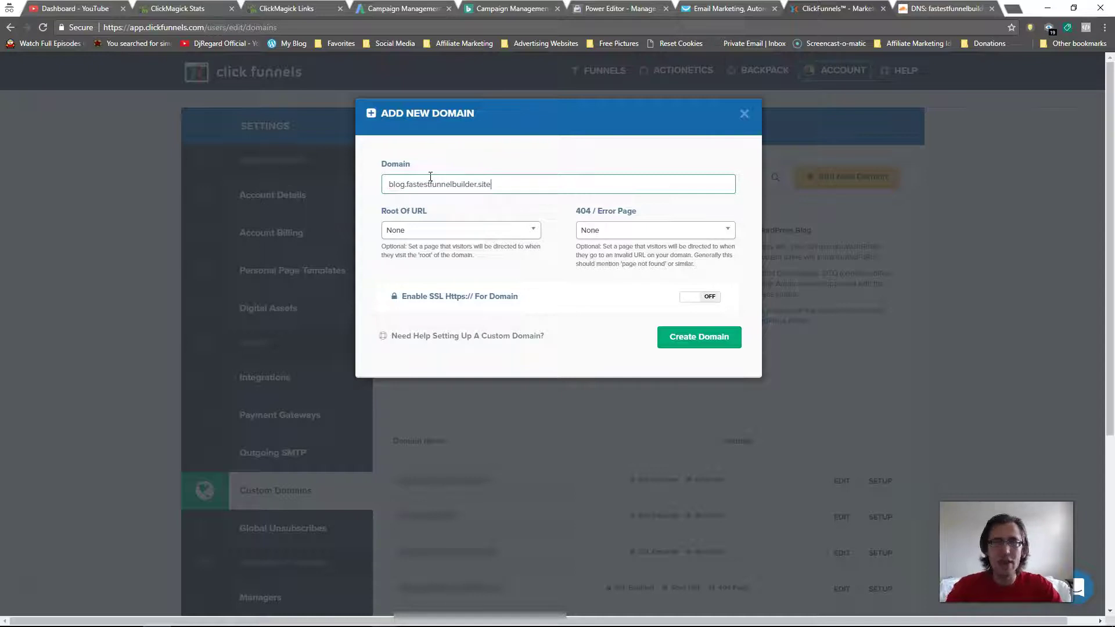
left_click(598, 193)
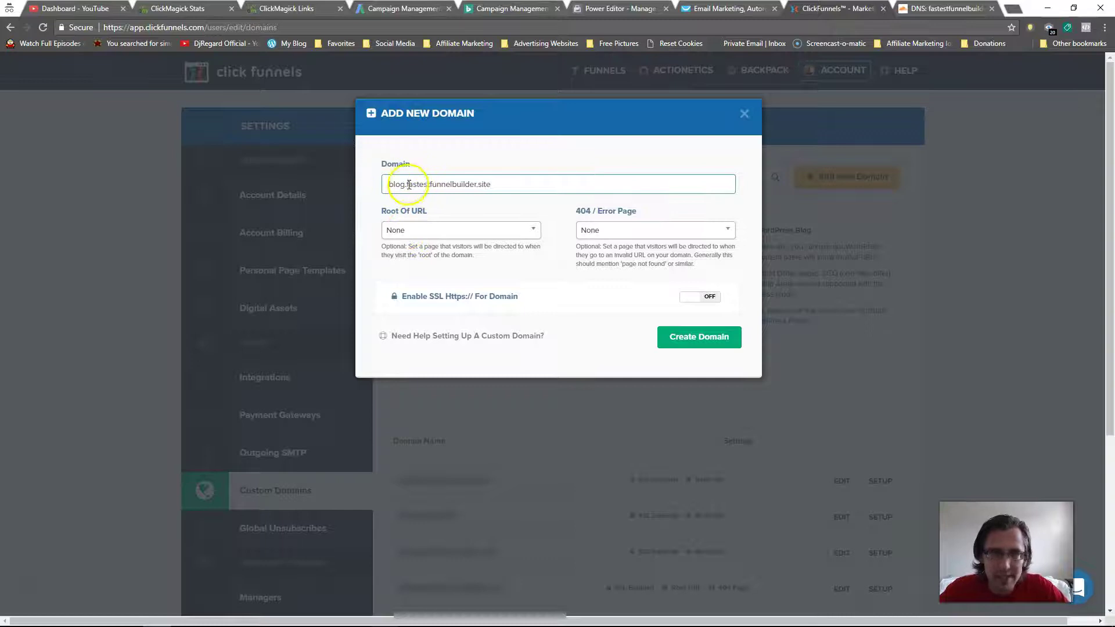
Review the root domain and 404 page settings, enable SSL, and create the domain
left_click_drag(406, 184, 498, 183)
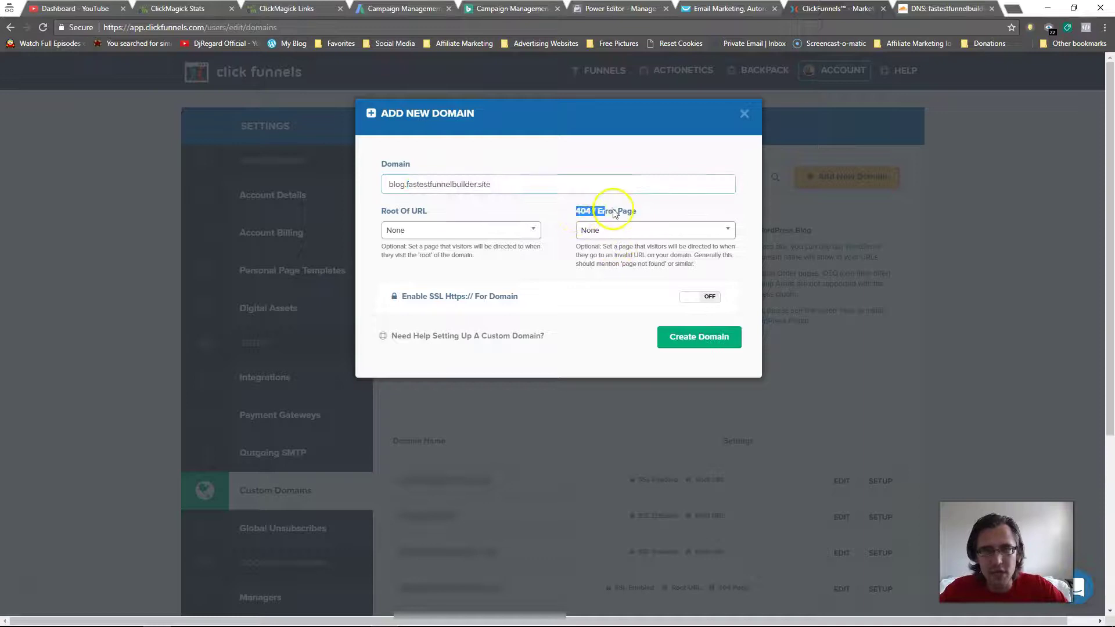
left_click_drag(614, 213, 570, 217)
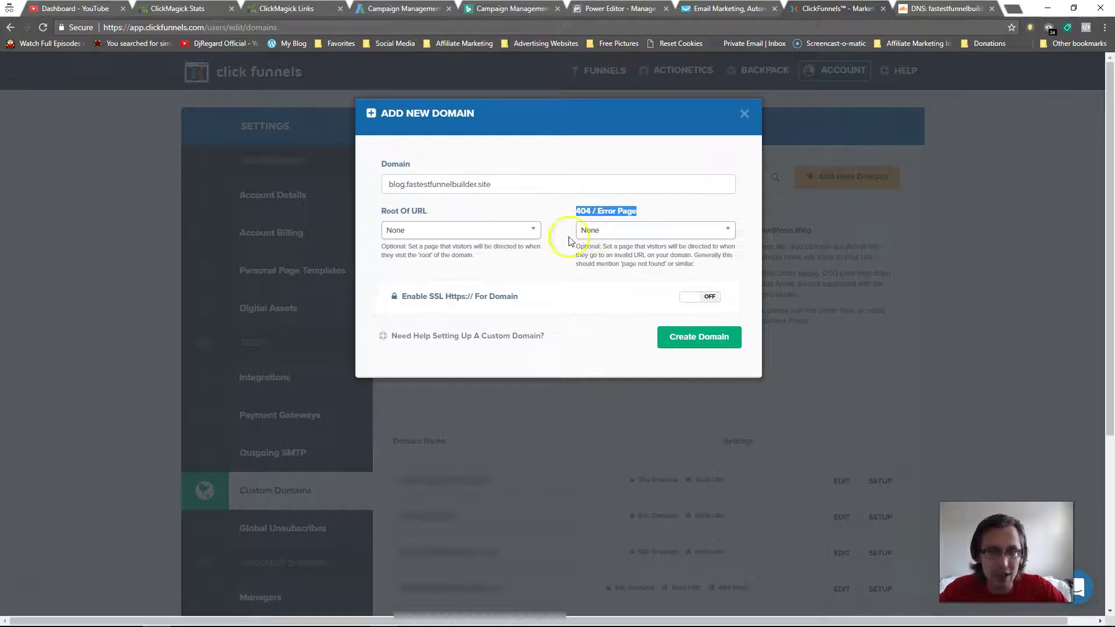
left_click(702, 298)
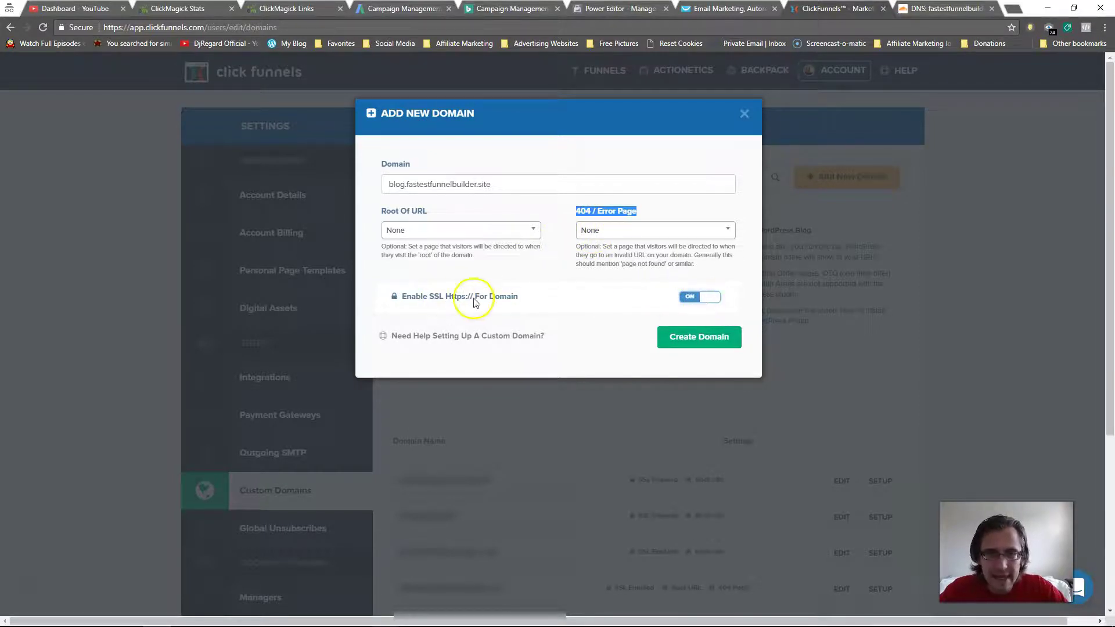
left_click(679, 345)
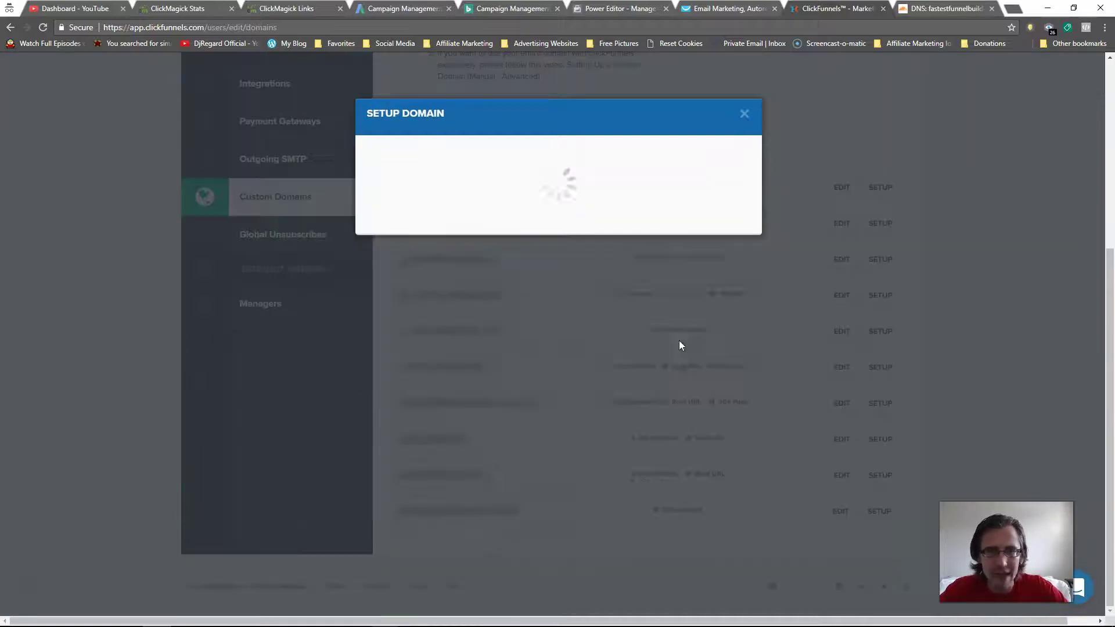
Set the My Blog funnel's domain to blog.fastestfunnelbuilder.site and save its settings
left_click(744, 114)
scroll(749, 144, "up", 5)
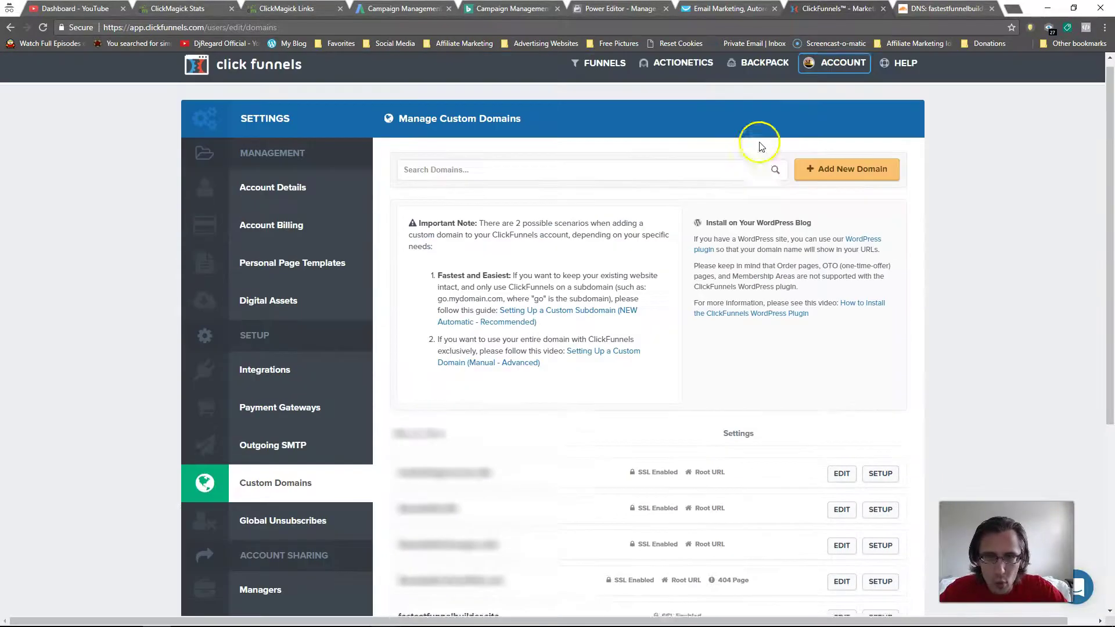
mouse_move(603, 69)
left_click(596, 93)
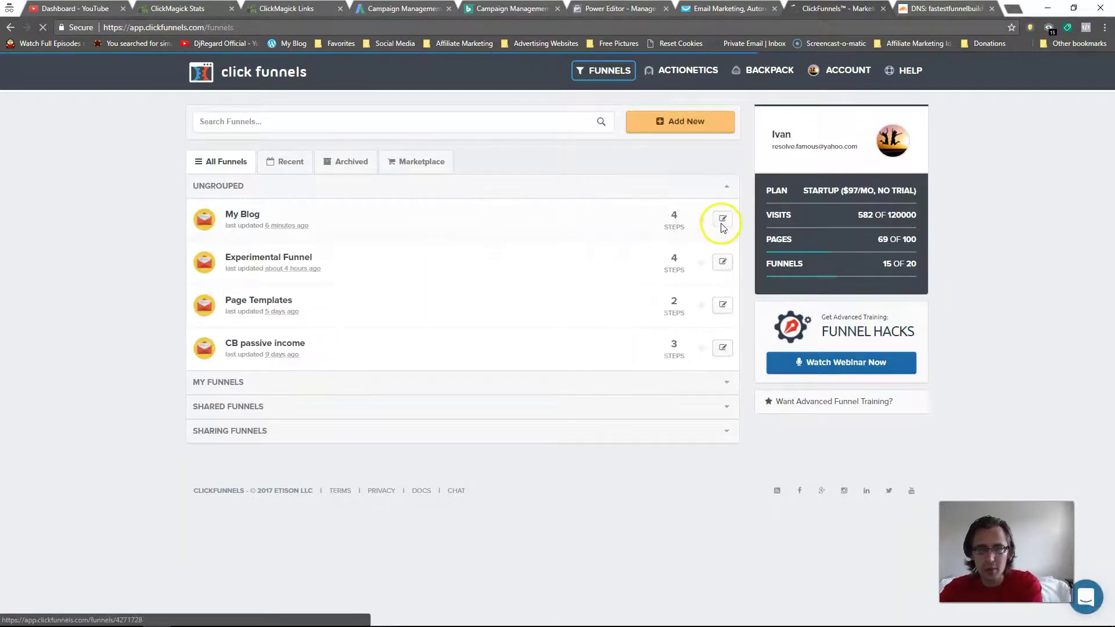
left_click(721, 222)
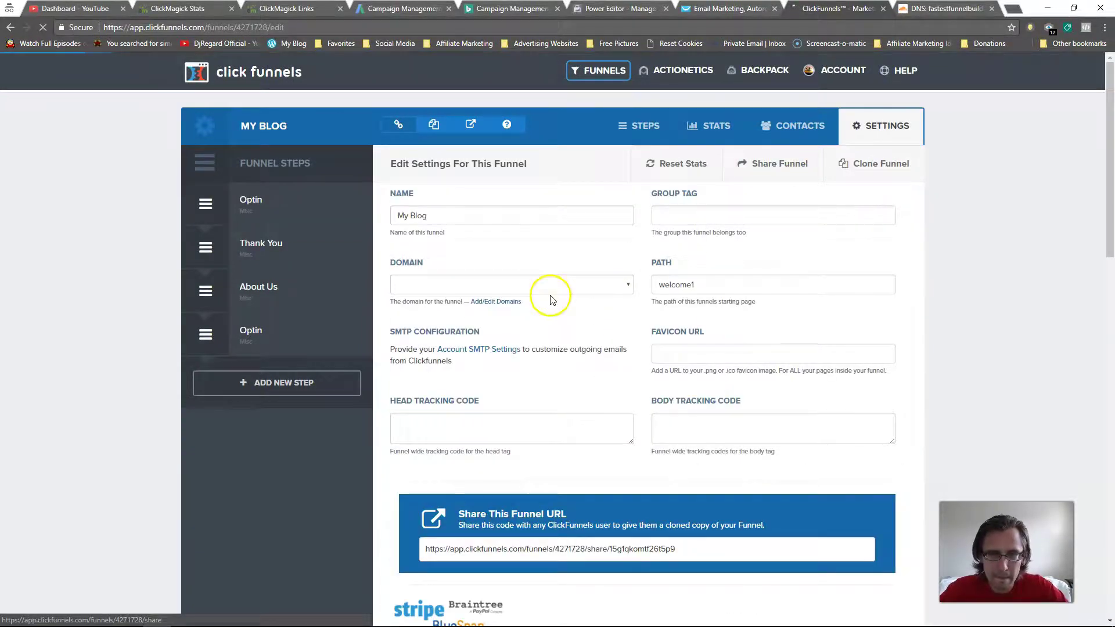
left_click(558, 283)
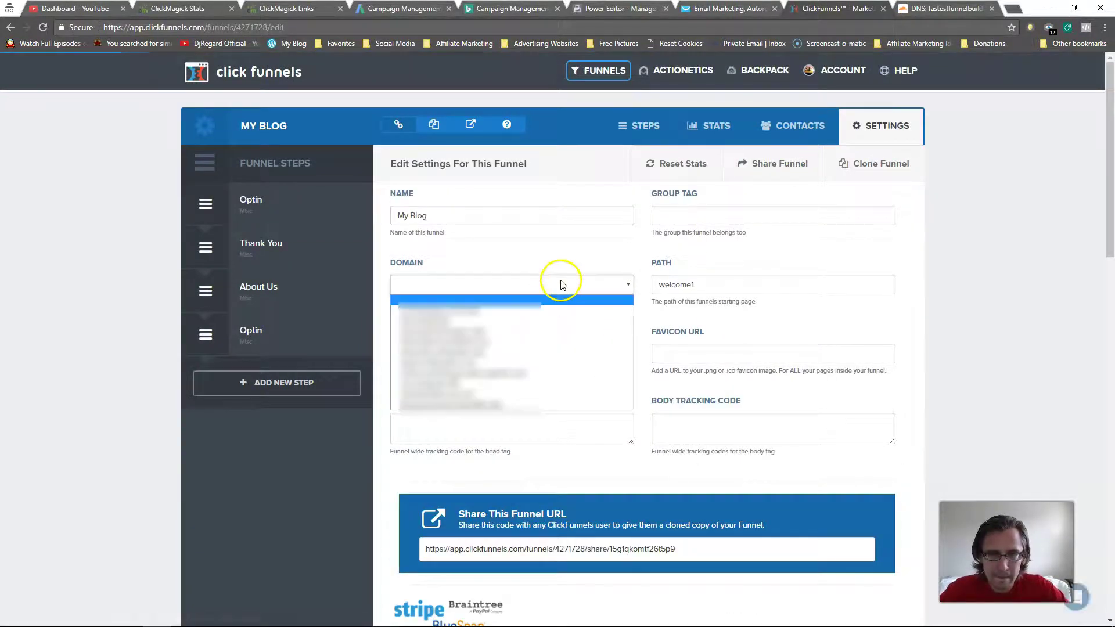
left_click(482, 401)
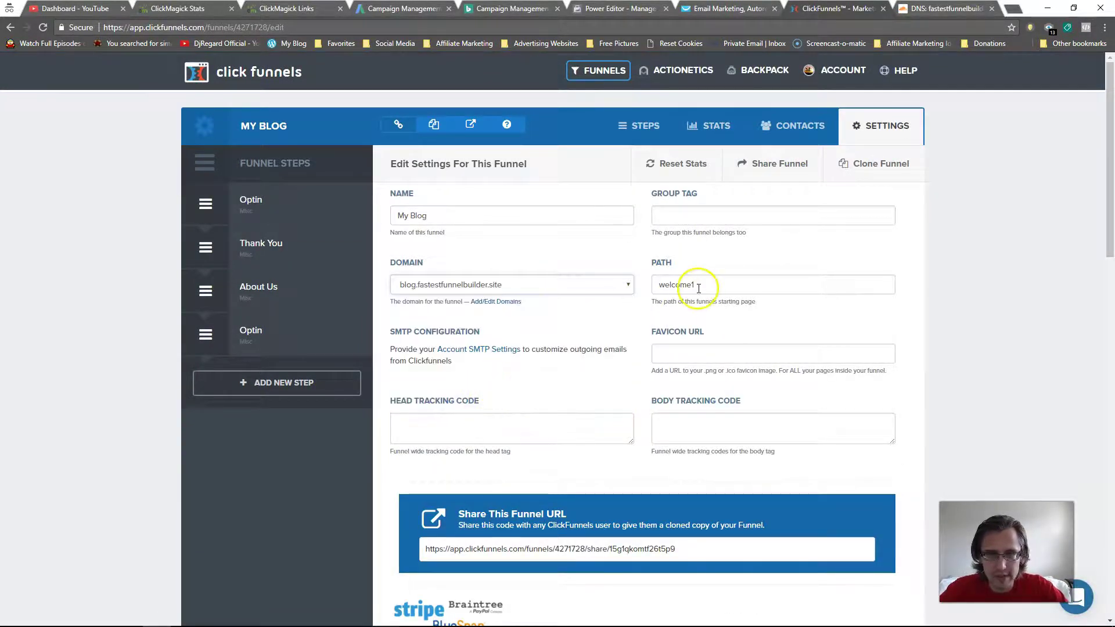
scroll(870, 448, "down", 20)
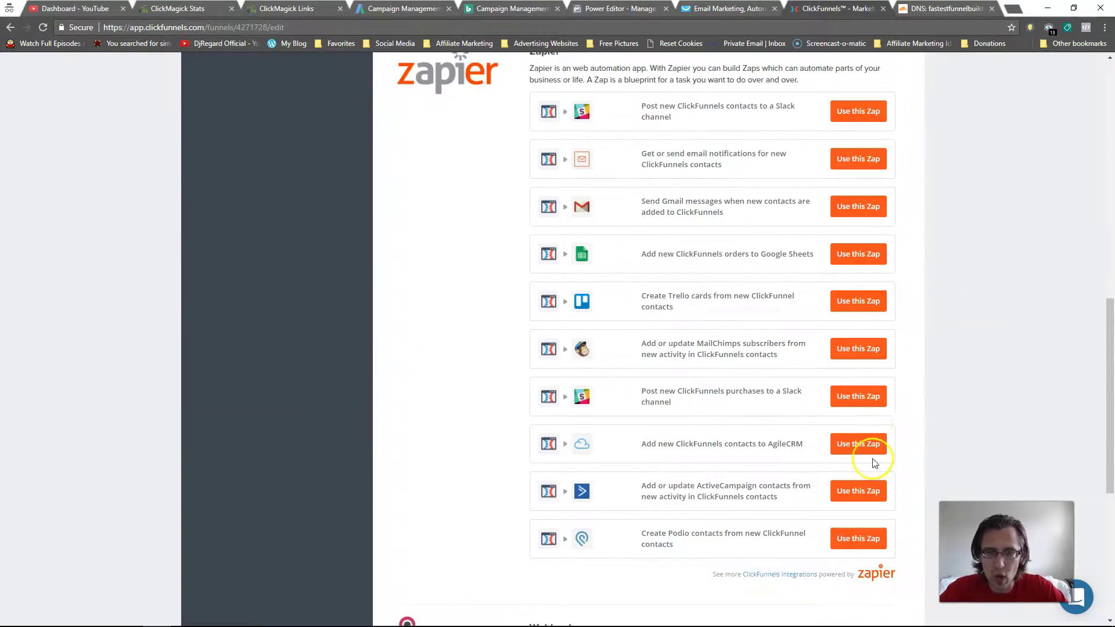
left_click(796, 530)
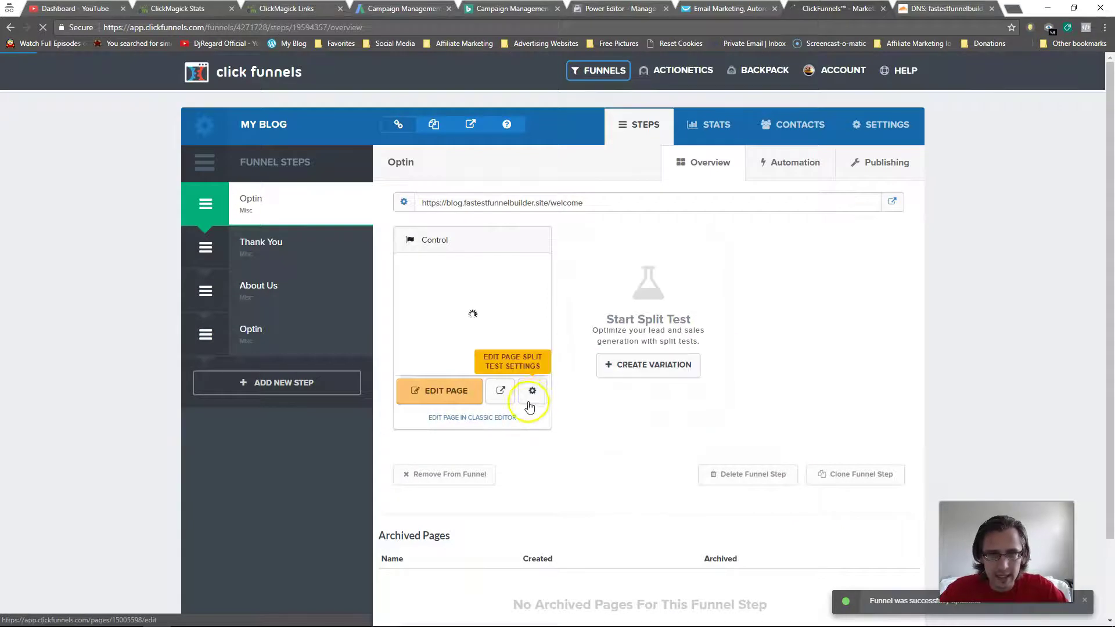
Update the Optin page so it publishes on the new blog domain
left_click(878, 168)
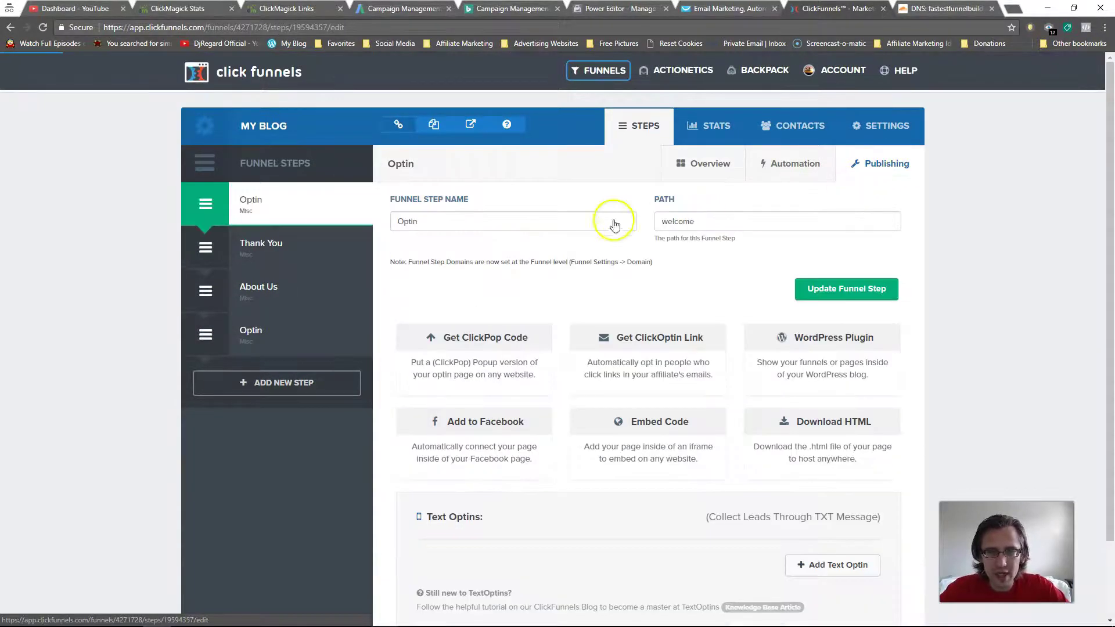
left_click(293, 208)
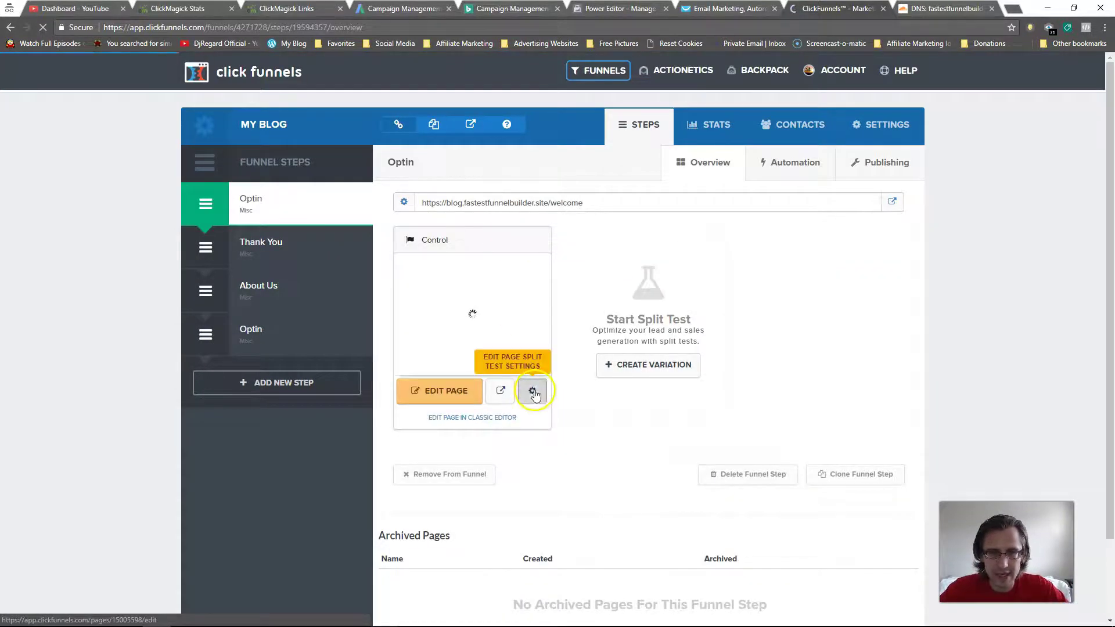
left_click(530, 390)
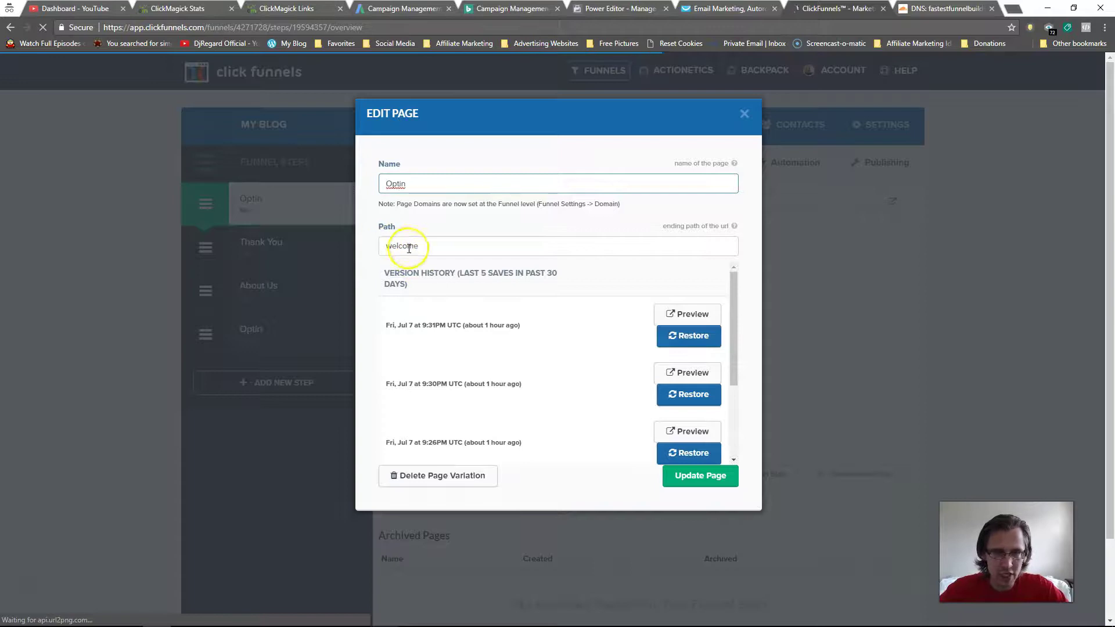
left_click(703, 476)
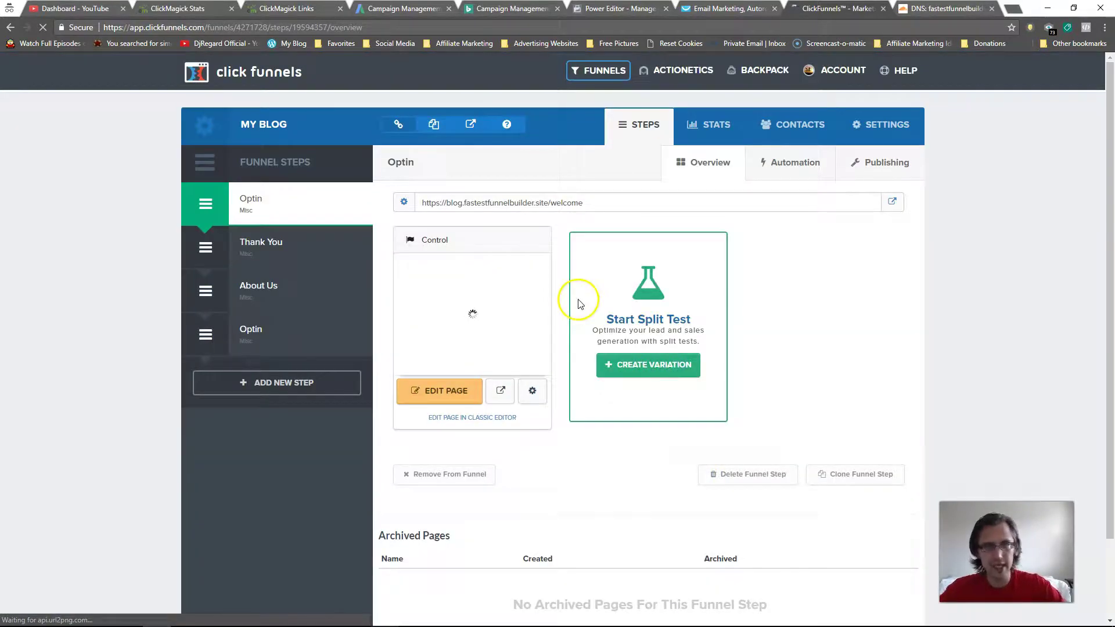
Open the Optin step's live URL in a new tab, check the blog subdomain, then close it
left_click(892, 201)
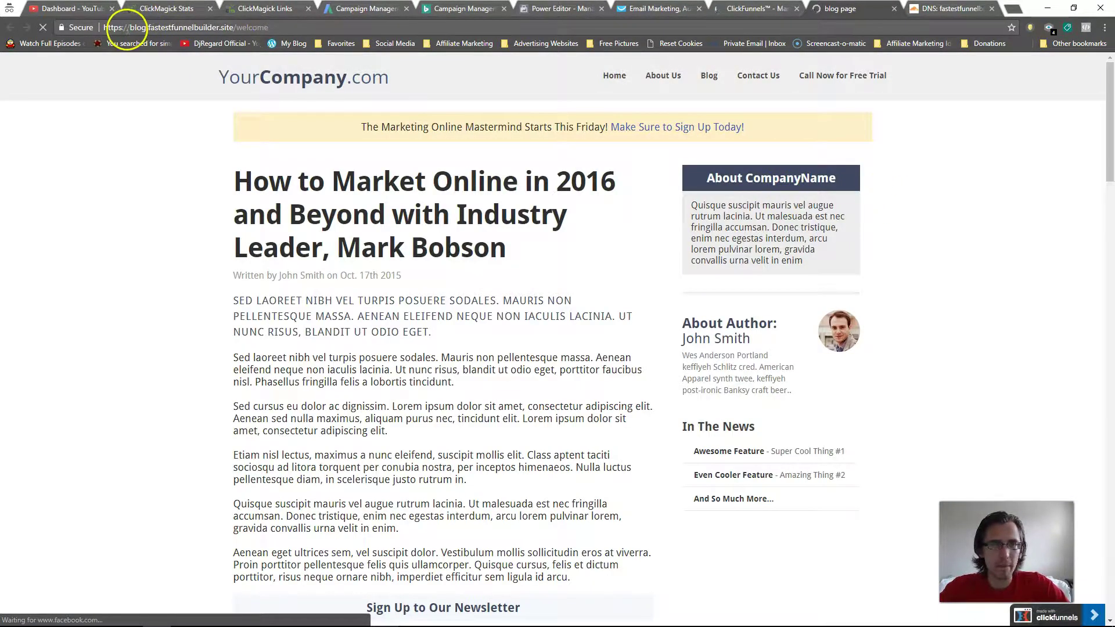
left_click_drag(126, 27, 234, 28)
left_click(894, 9)
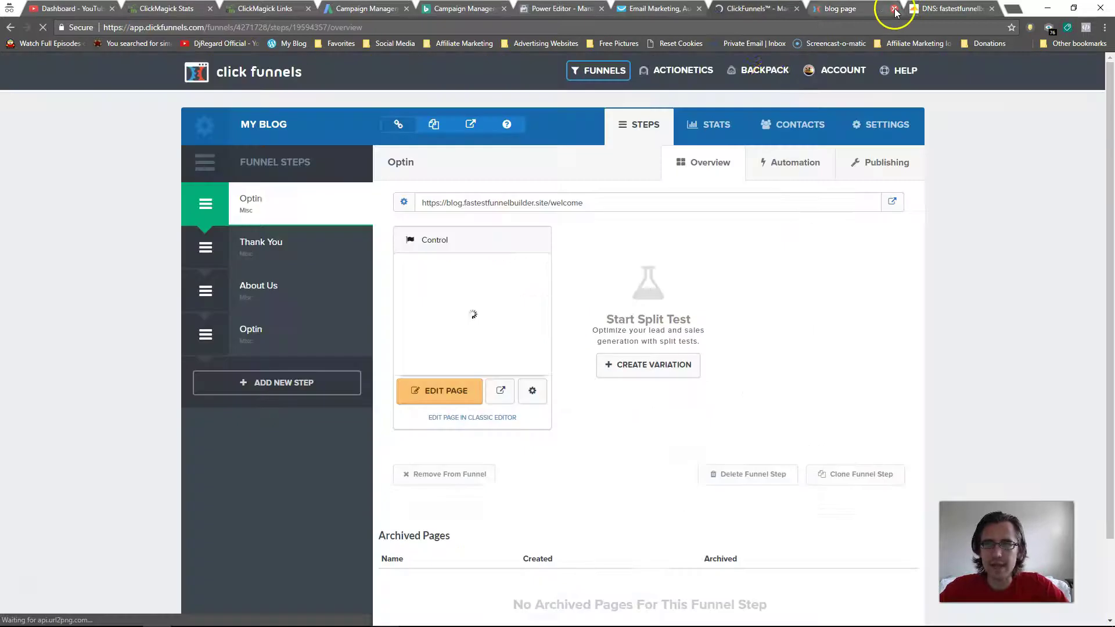
Load the copied welcome URL in a private window to confirm it, then close that tab
left_click(551, 202)
key("ctrl+c")
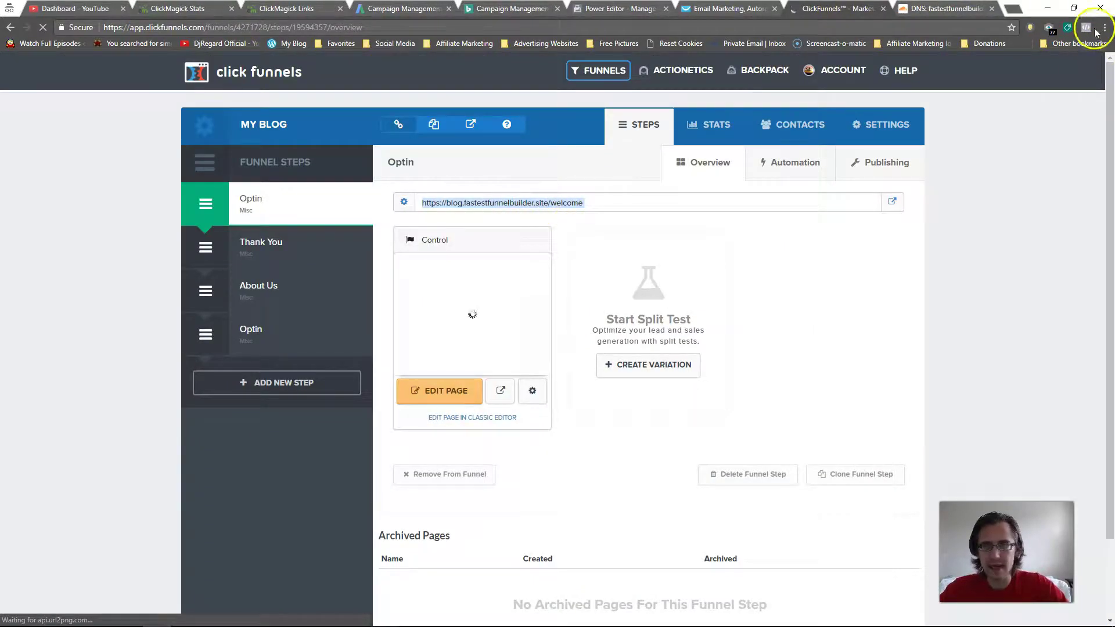
left_click(1015, 9)
key("ctrl+v")
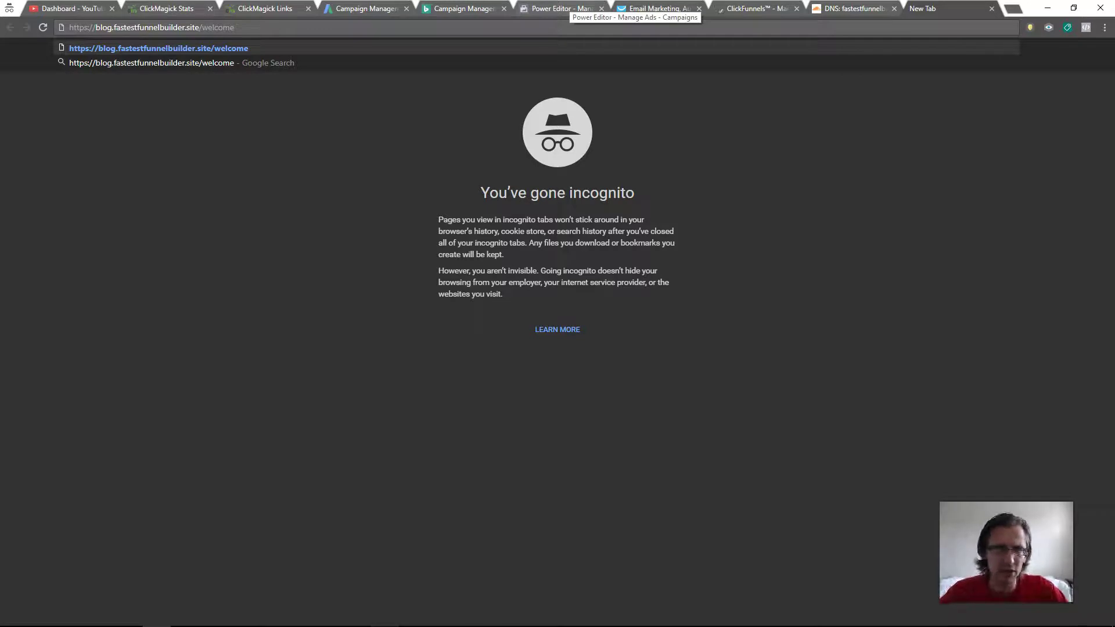
key("Return")
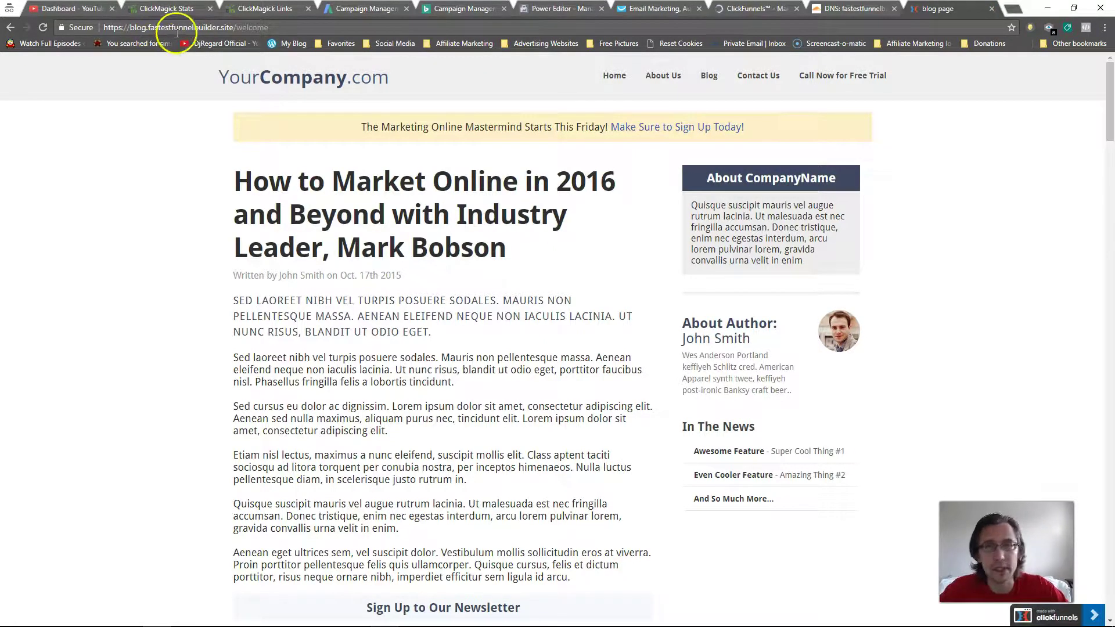
left_click(991, 10)
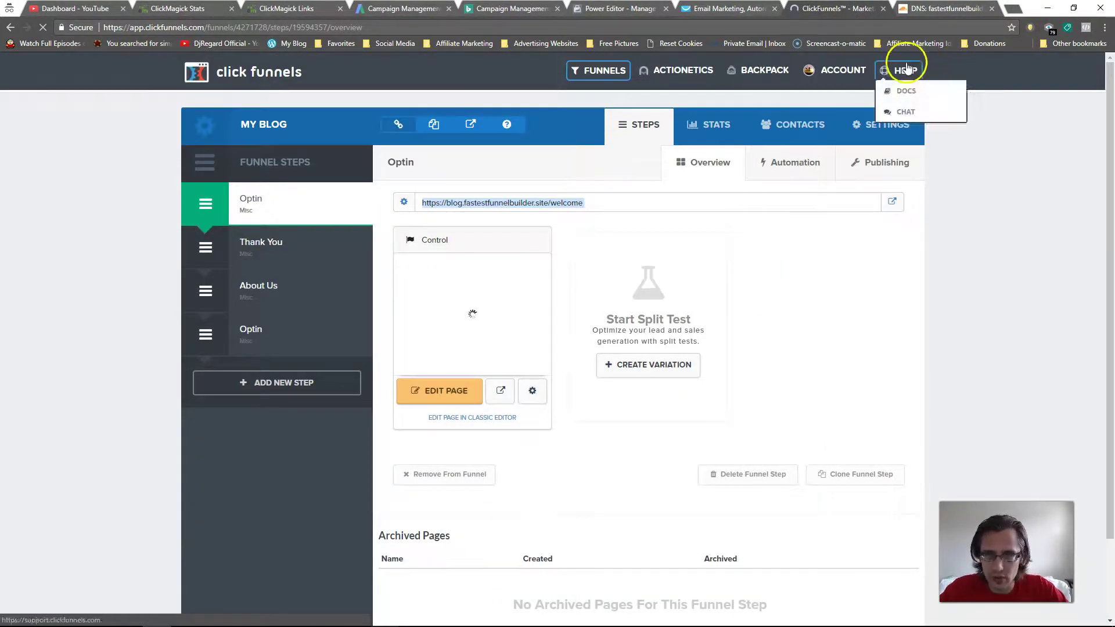
mouse_move(902, 70)
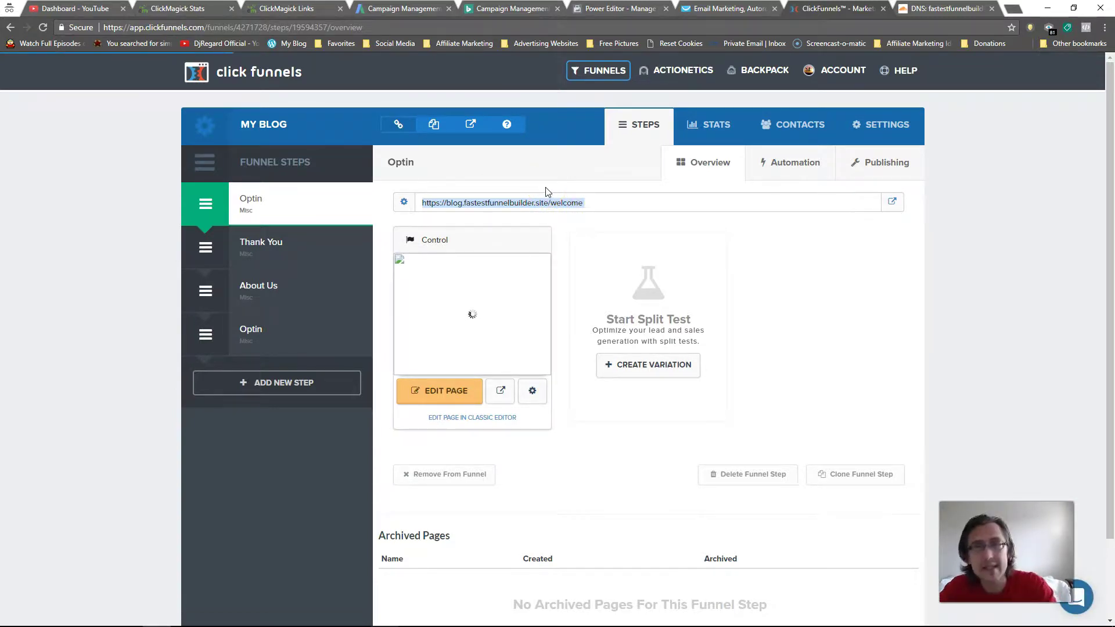
left_click(446, 184)
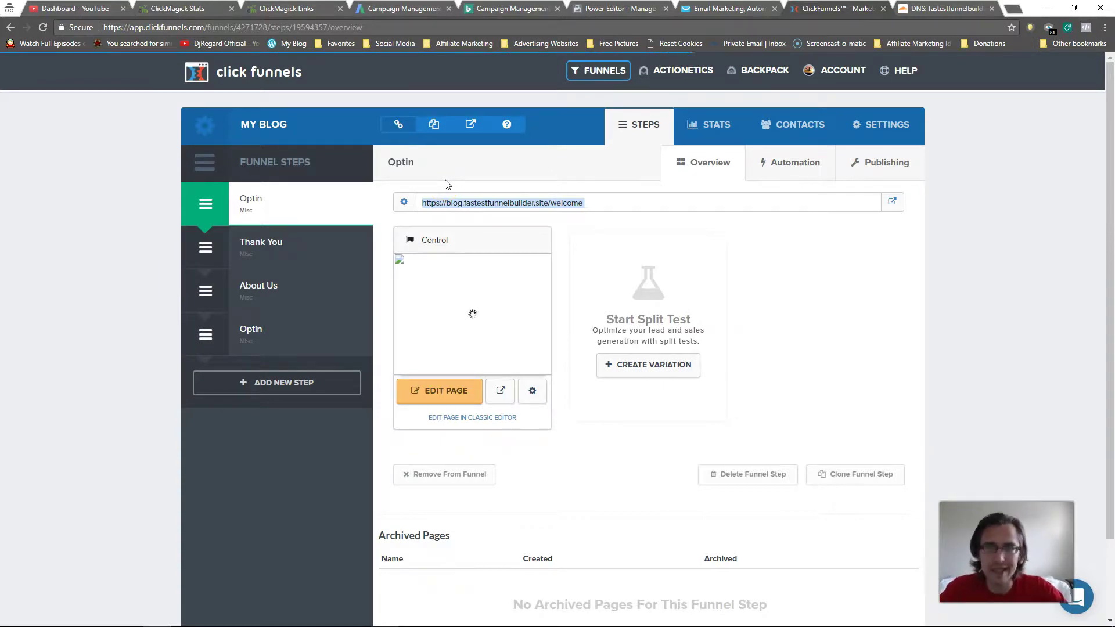
left_click(508, 214)
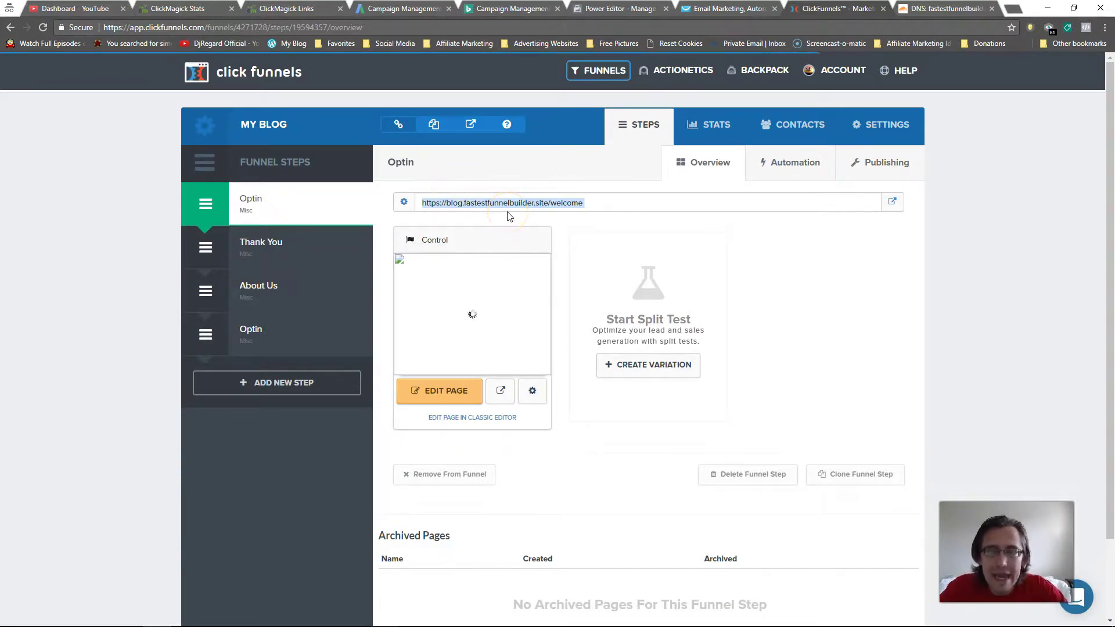